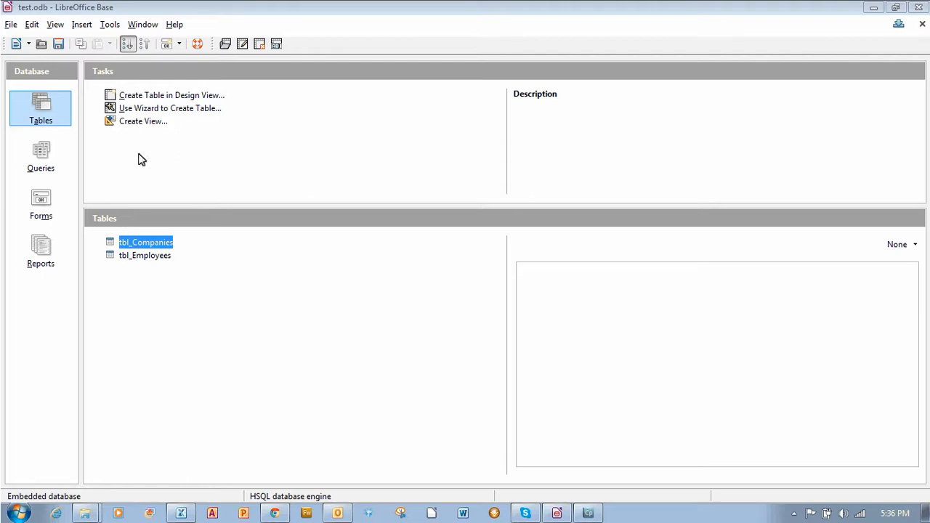
- Open the tbl_Companies table design, examine the field types of CompanyID and CompanyName, and close it
{"action": "right_click", "coordinate": [145, 246]}
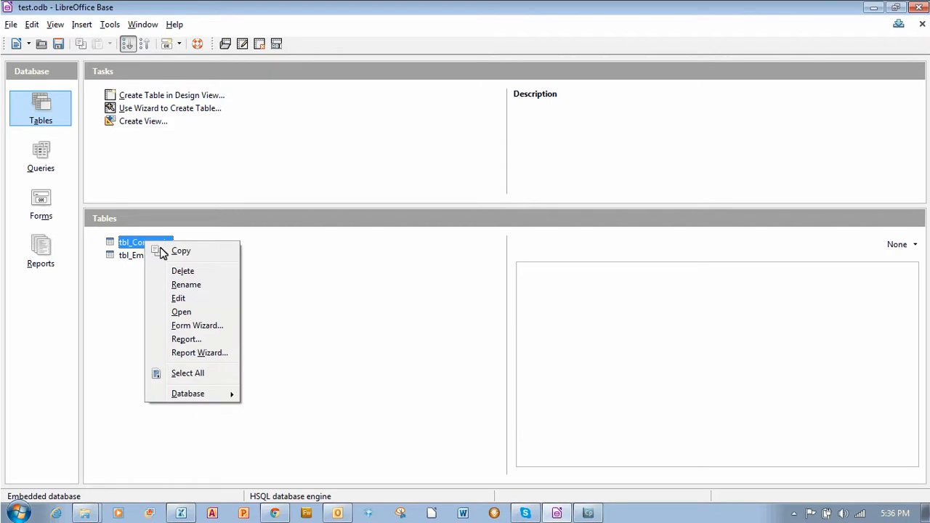
{"action": "left_click", "coordinate": [176, 298]}
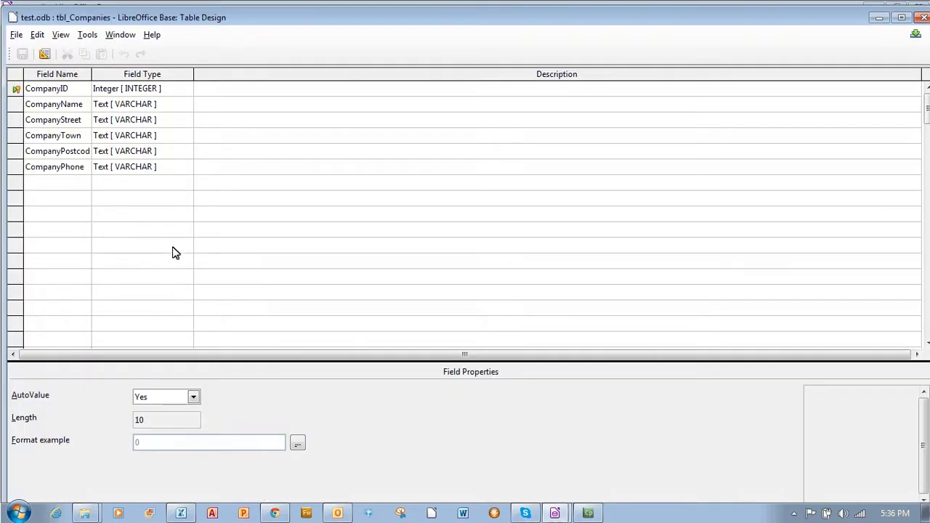
{"action": "left_click", "coordinate": [175, 93]}
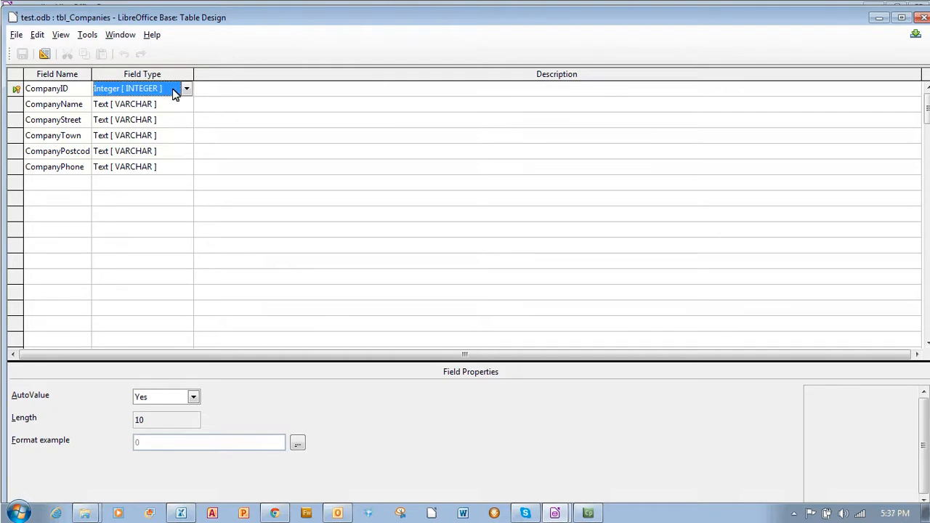
{"action": "left_click", "coordinate": [133, 107]}
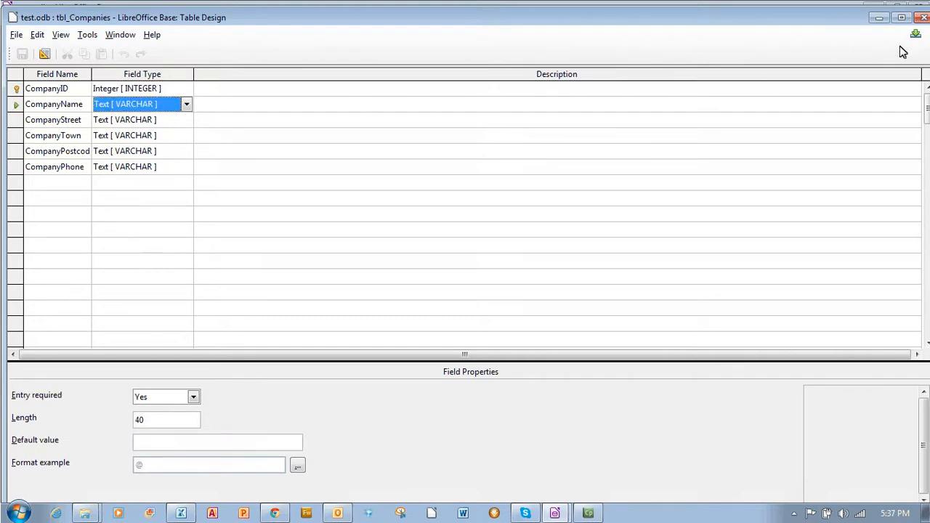
{"action": "left_click", "coordinate": [922, 17]}
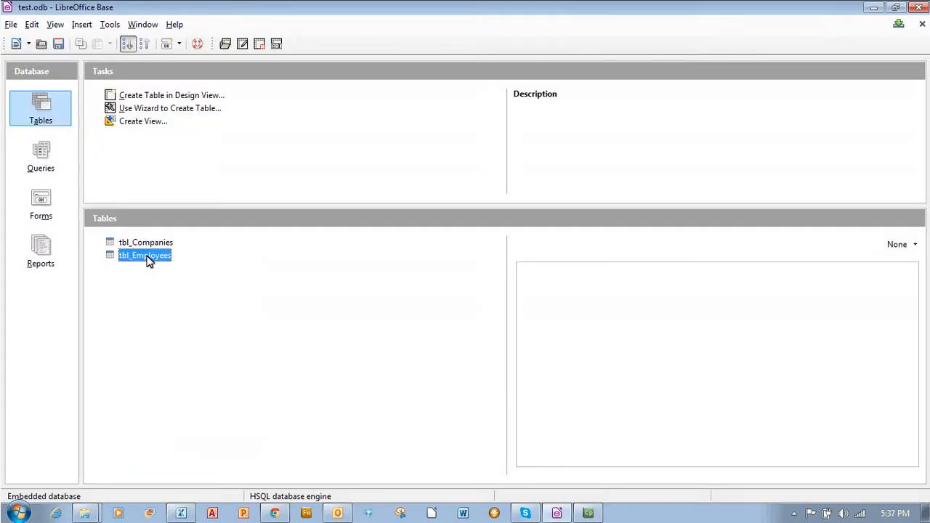
- Open the tbl_Employees table design, widen the field name column, examine the EmployeeCompanyID field type, and close it
{"action": "right_click", "coordinate": [146, 260]}
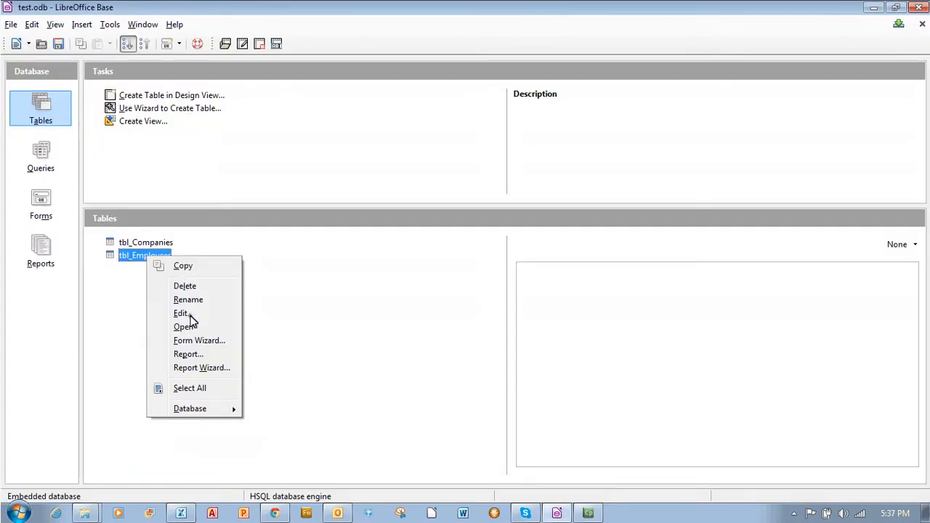
{"action": "left_click", "coordinate": [188, 313]}
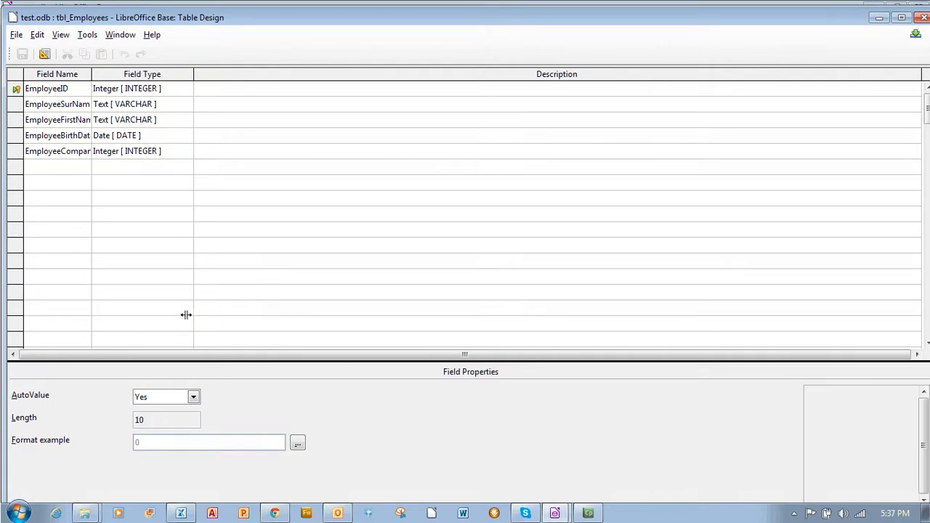
{"action": "left_click_drag", "start_coordinate": [92, 74], "coordinate": [141, 71]}
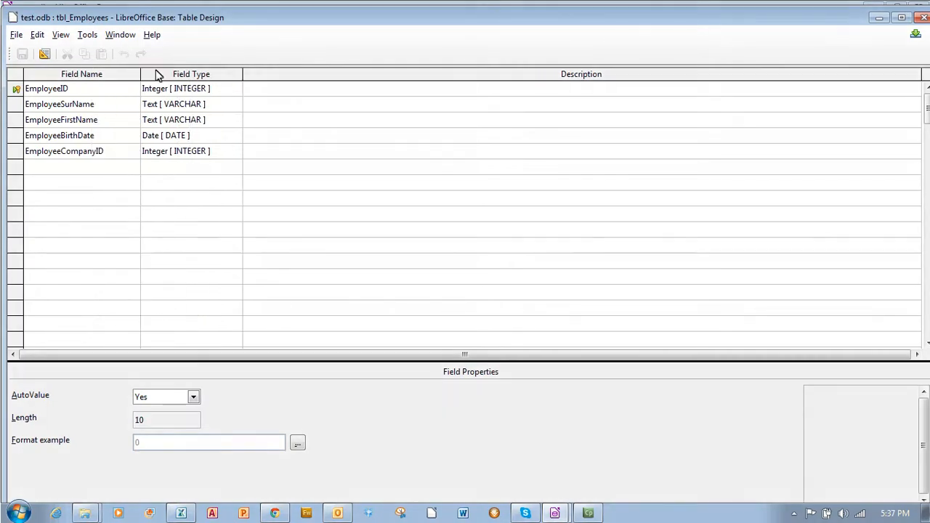
{"action": "left_click", "coordinate": [187, 154]}
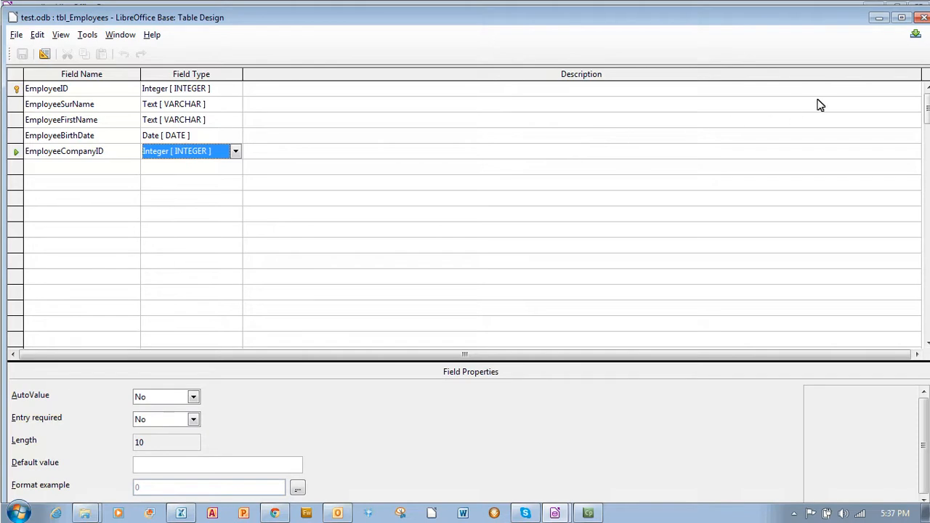
{"action": "left_click", "coordinate": [925, 22]}
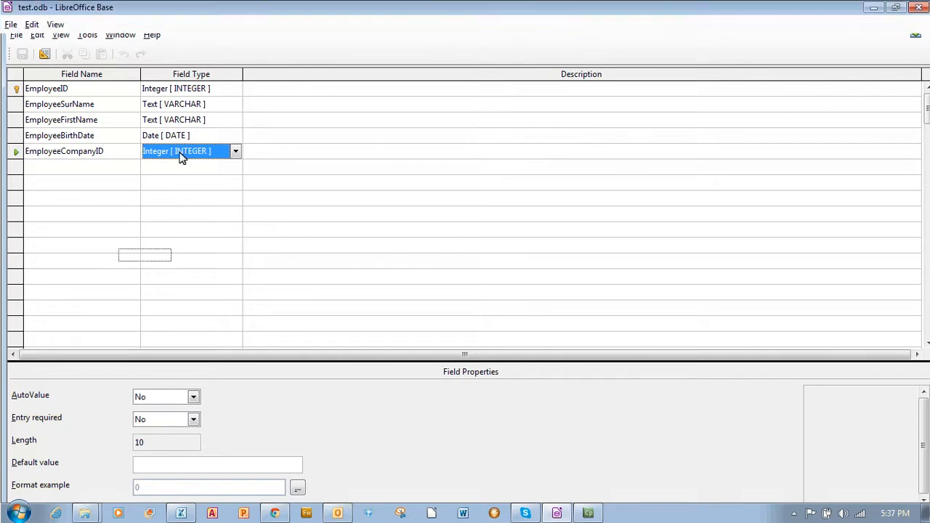
- Open the tbl_Companies data and examine the CompanyID values of the first two companies
{"action": "double_click", "coordinate": [142, 244]}
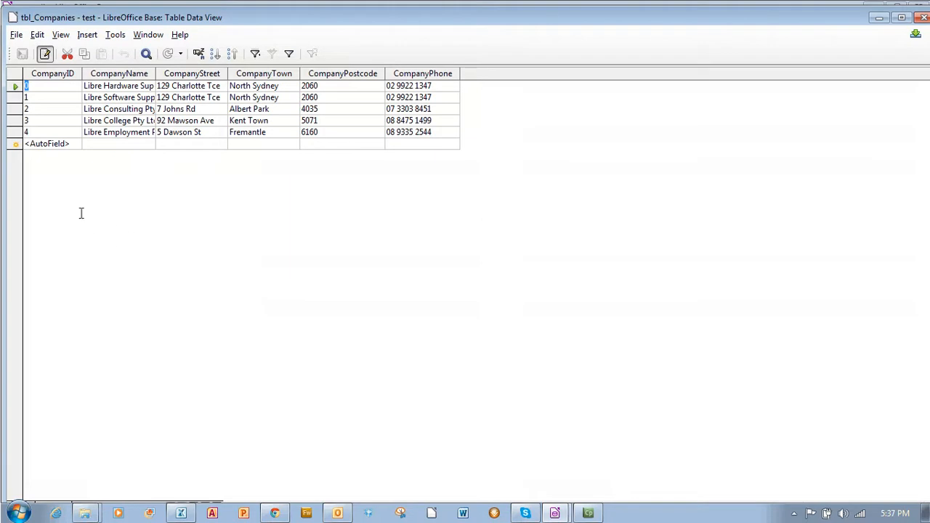
{"action": "left_click", "coordinate": [51, 86]}
{"action": "left_click", "coordinate": [51, 102]}
- Open the tbl_Employees data, examine the EmployeeCompanyID values, and close the table
{"action": "double_click", "coordinate": [142, 256]}
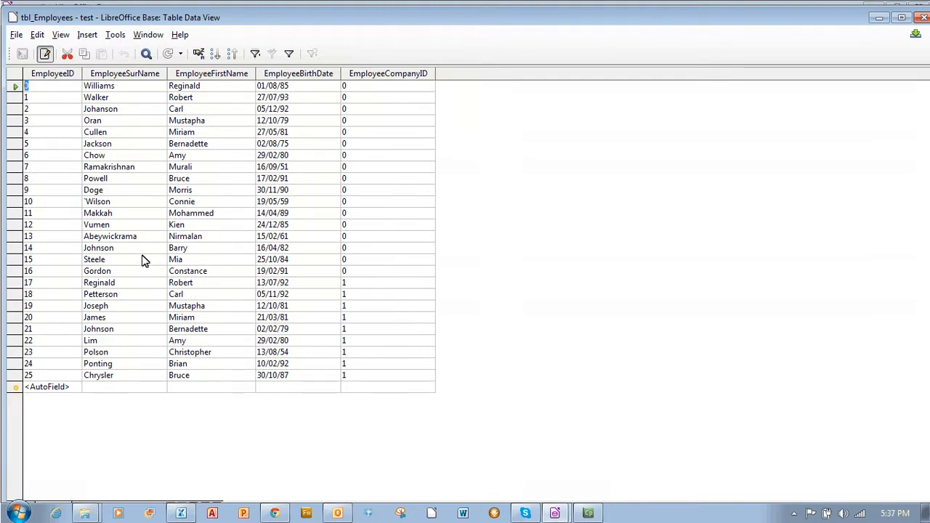
{"action": "left_click", "coordinate": [352, 274]}
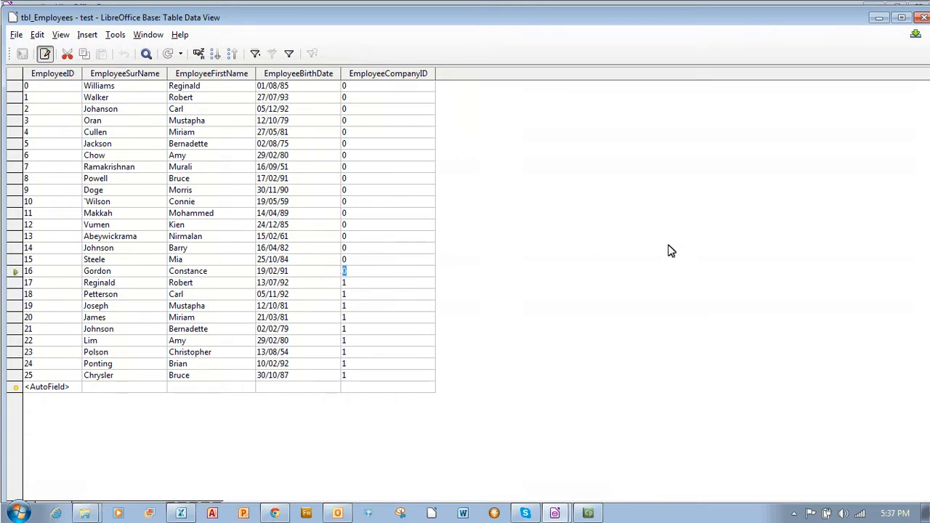
{"action": "left_click", "coordinate": [922, 19]}
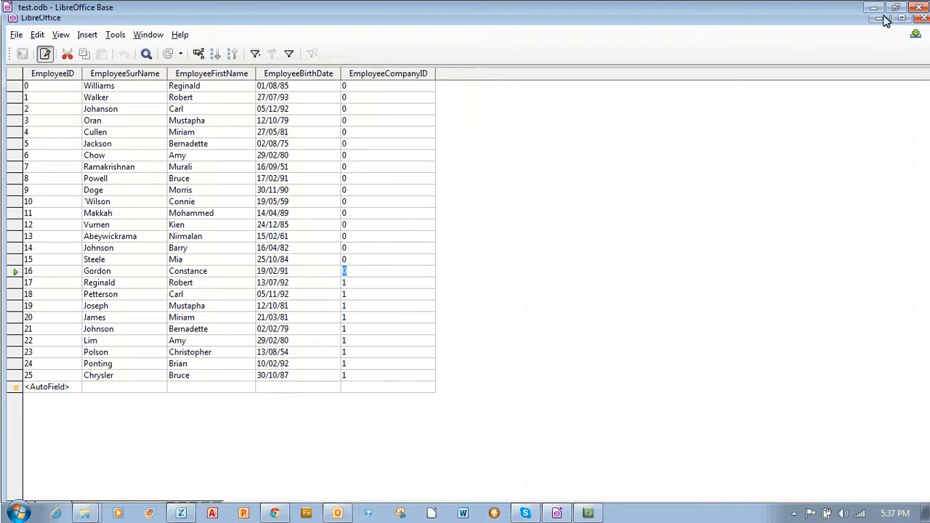
- Start a new form with the Form Wizard and include all fields of tbl_Companies in the main form
{"action": "left_click", "coordinate": [45, 210]}
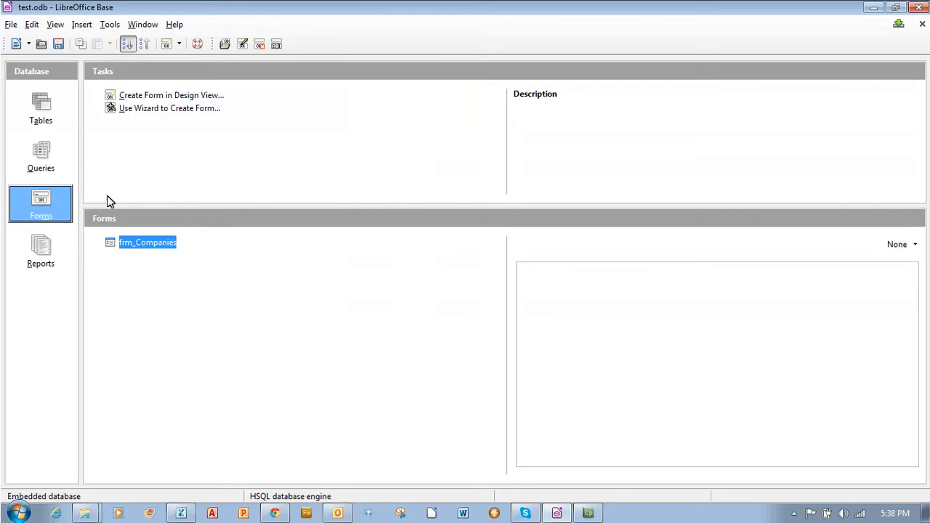
{"action": "left_click", "coordinate": [174, 113]}
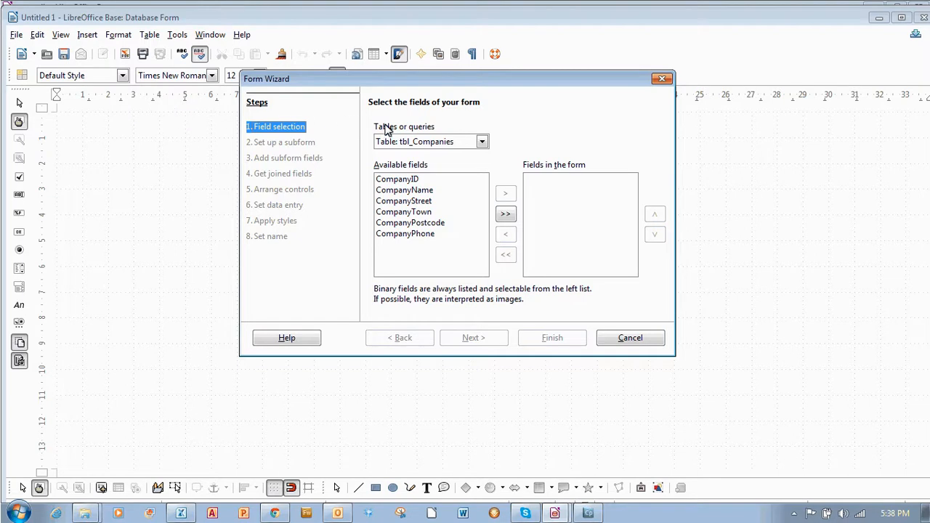
{"action": "left_click", "coordinate": [507, 216]}
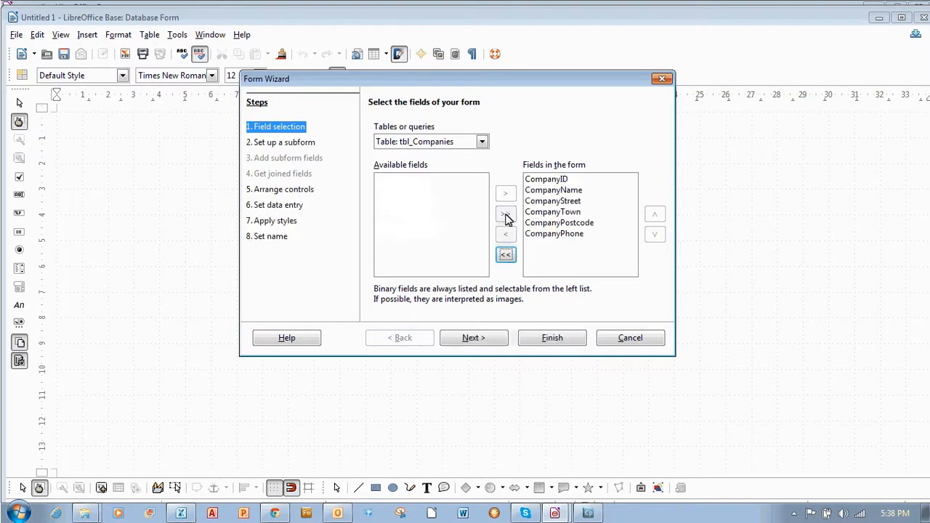
{"action": "left_click", "coordinate": [477, 339]}
- Add a subform based on manual field selection, containing all fields of tbl_Employees
{"action": "left_click", "coordinate": [381, 125]}
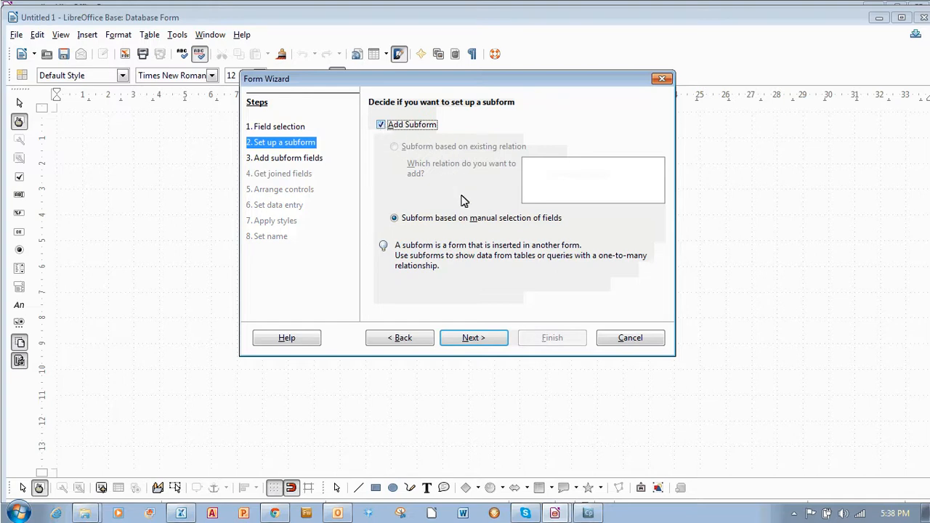
{"action": "left_click", "coordinate": [476, 339]}
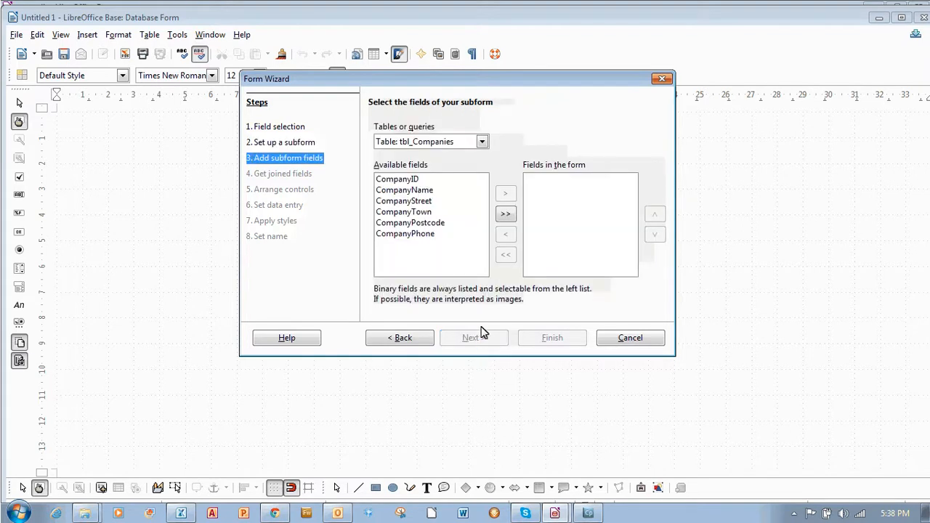
{"action": "left_click", "coordinate": [483, 142]}
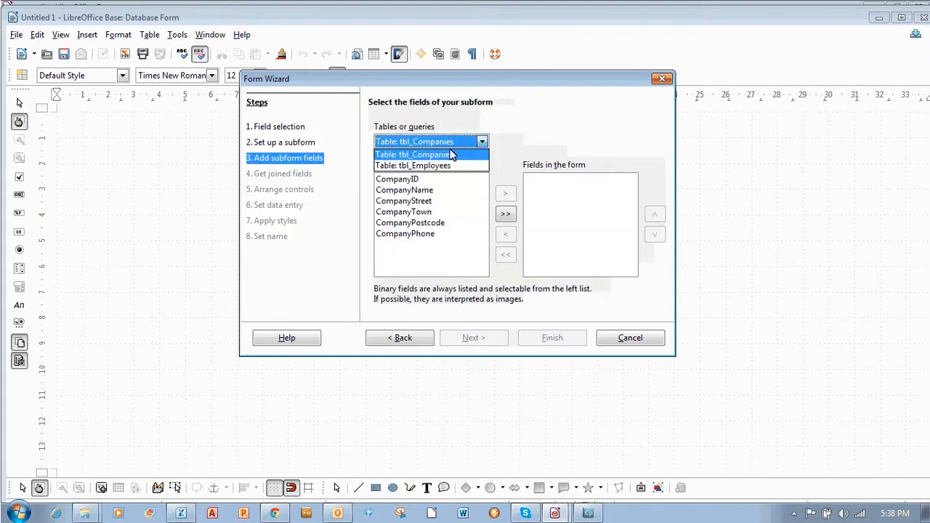
{"action": "left_click", "coordinate": [440, 165]}
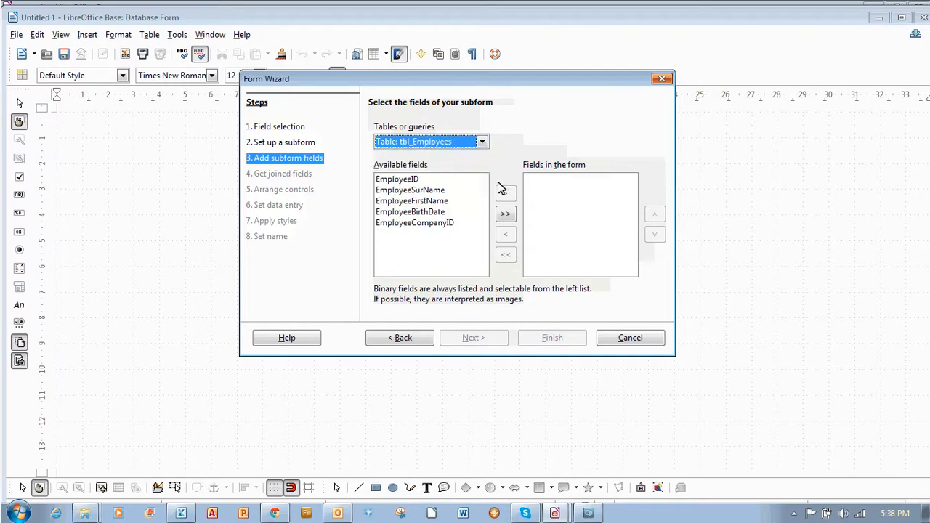
{"action": "left_click", "coordinate": [508, 217]}
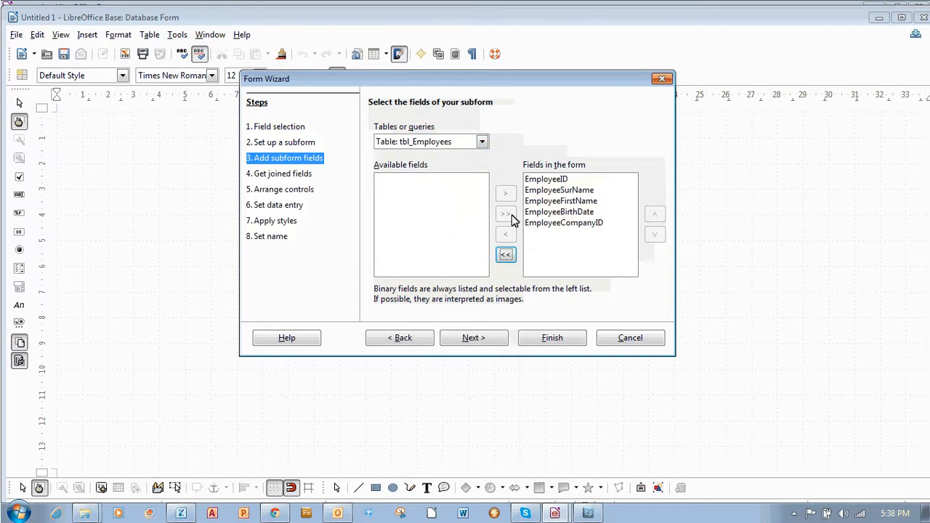
{"action": "left_click", "coordinate": [474, 338]}
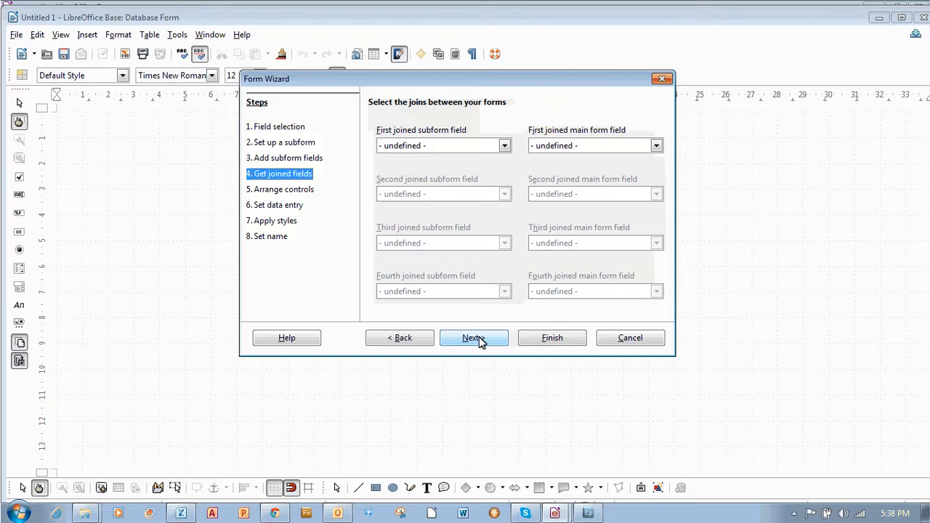
- Join the subform field EmployeeCompanyID to the main form field CompanyID
{"action": "left_click", "coordinate": [505, 146]}
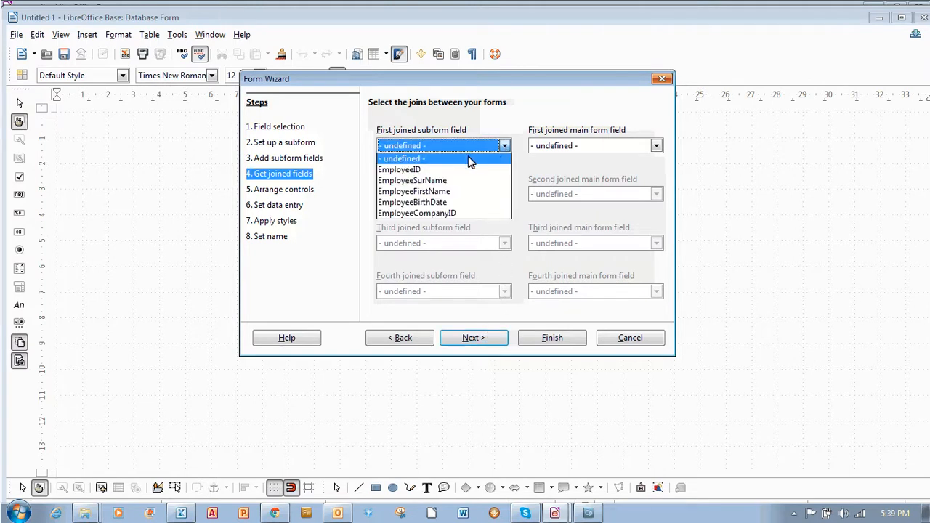
{"action": "left_click", "coordinate": [443, 213]}
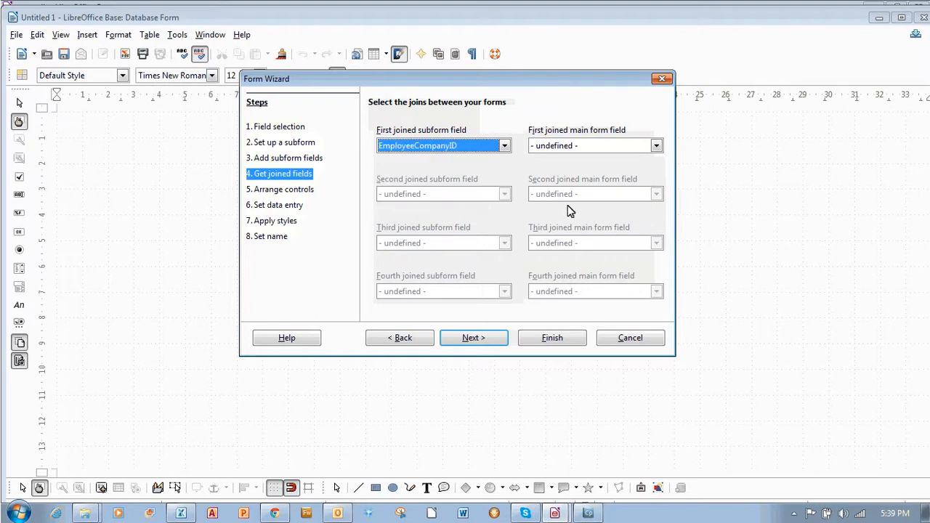
{"action": "left_click", "coordinate": [656, 146]}
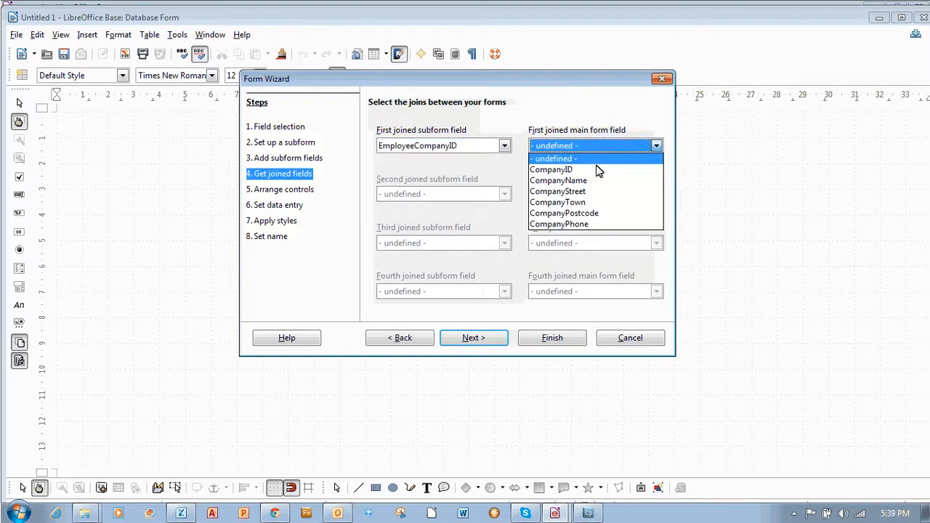
{"action": "left_click", "coordinate": [595, 171]}
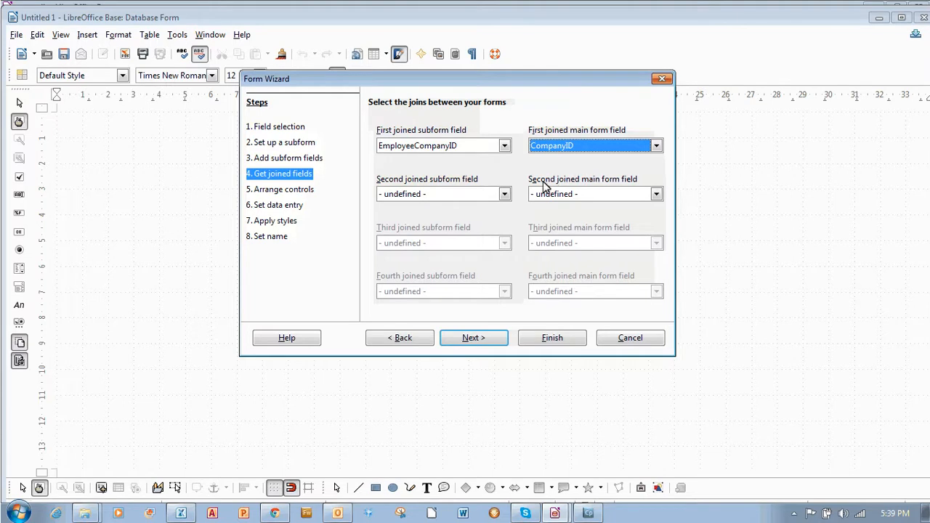
{"action": "left_click", "coordinate": [474, 339]}
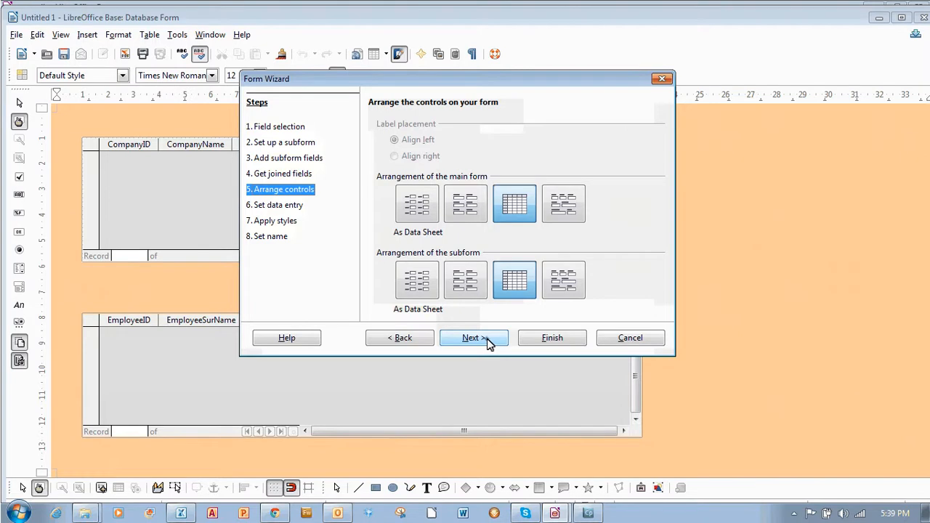
- Accept the data sheet arrangements and display of all data, and apply the Bright Blue style to the form
{"action": "left_click", "coordinate": [487, 341]}
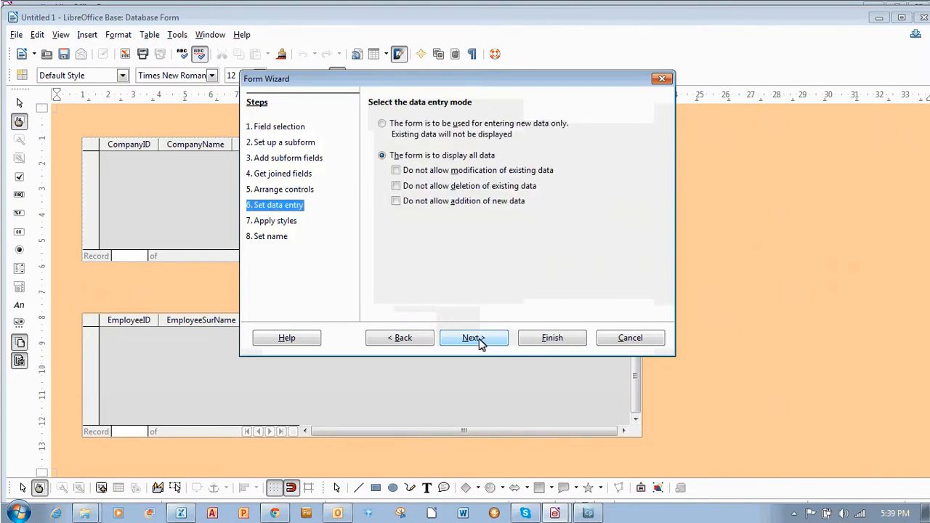
{"action": "left_click", "coordinate": [478, 344]}
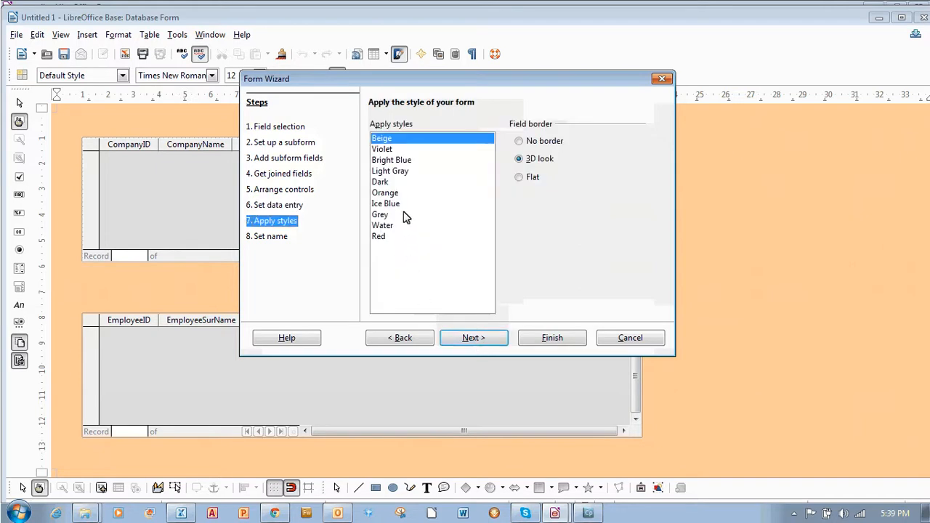
{"action": "left_click", "coordinate": [404, 161]}
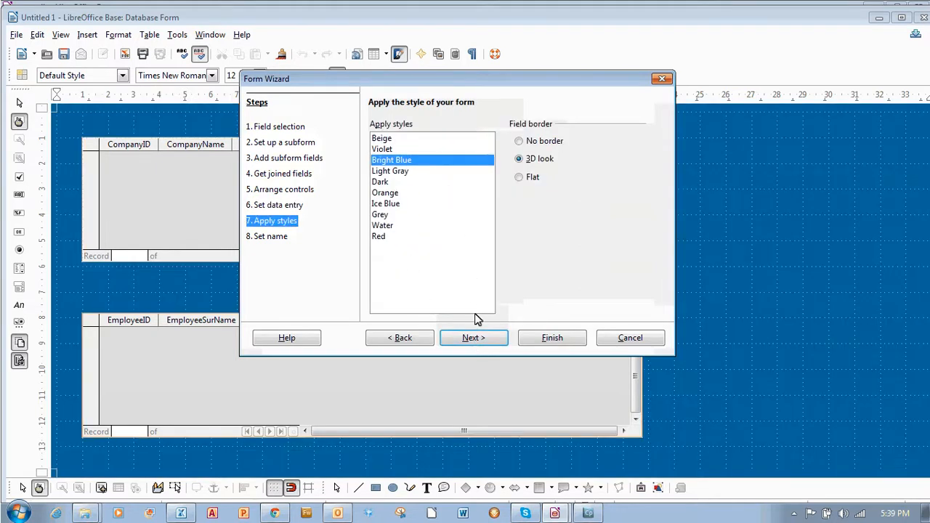
{"action": "left_click", "coordinate": [474, 338]}
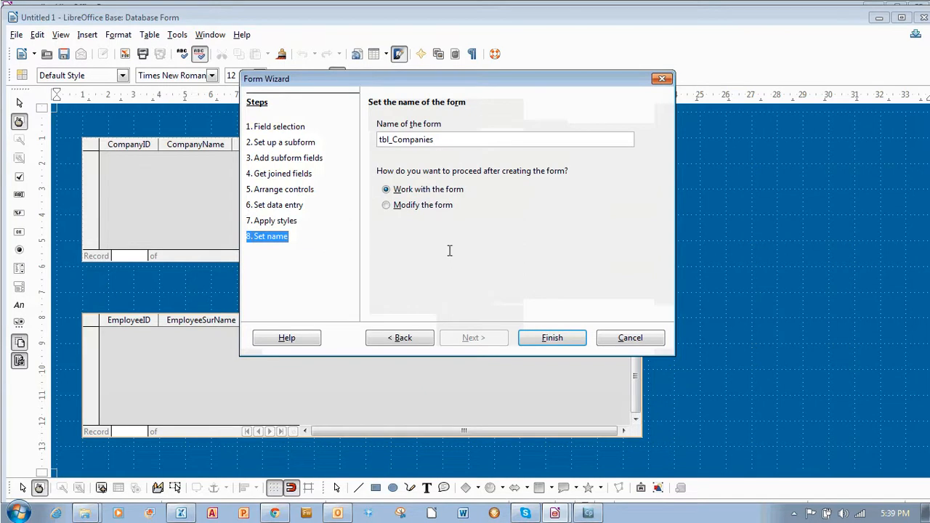
- Name the form frmCompaniesEmployees and finish the wizard to work with the form
{"action": "left_click_drag", "start_coordinate": [434, 138], "coordinate": [336, 109]}
{"action": "type", "text": "frmCompaniesEmployees"}
{"action": "left_click", "coordinate": [551, 339]}
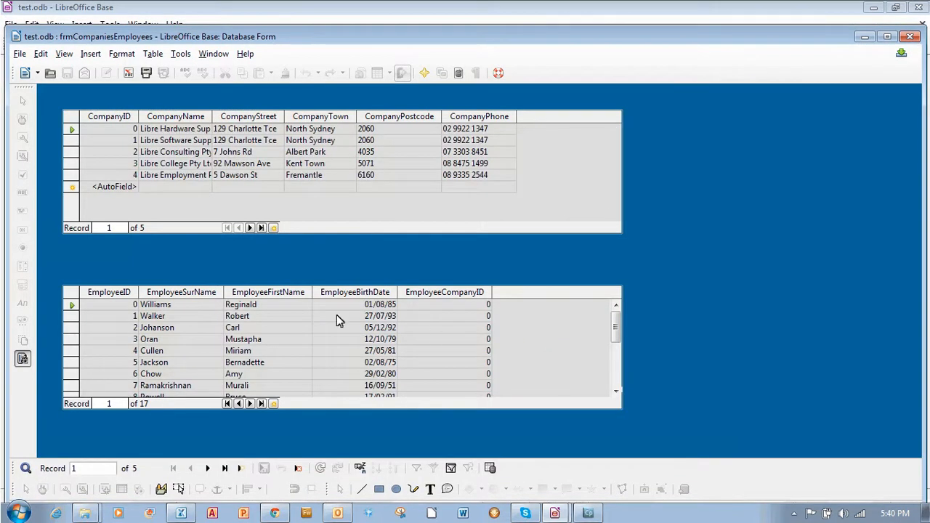
- Move from the first to the second company record and examine its linked employees in the subform
{"action": "left_click", "coordinate": [148, 130]}
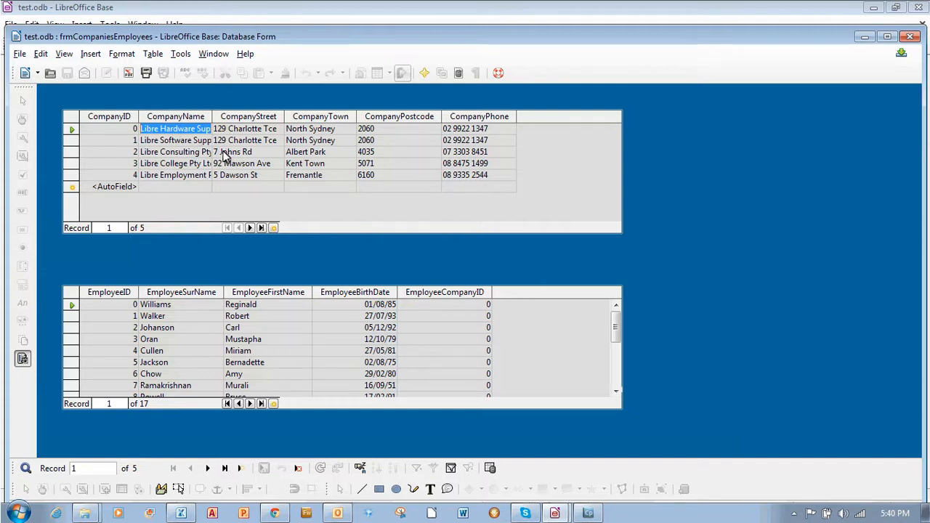
{"action": "left_click", "coordinate": [250, 228]}
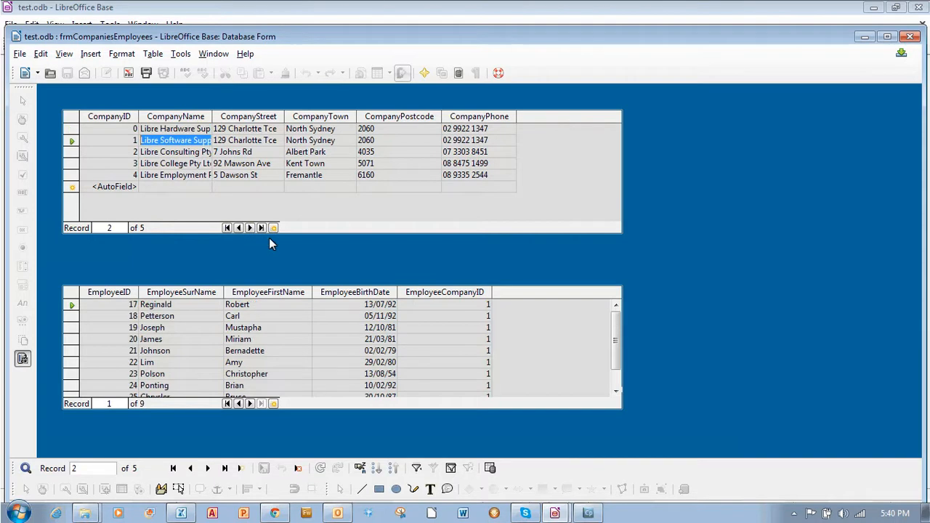
{"action": "left_click", "coordinate": [285, 338]}
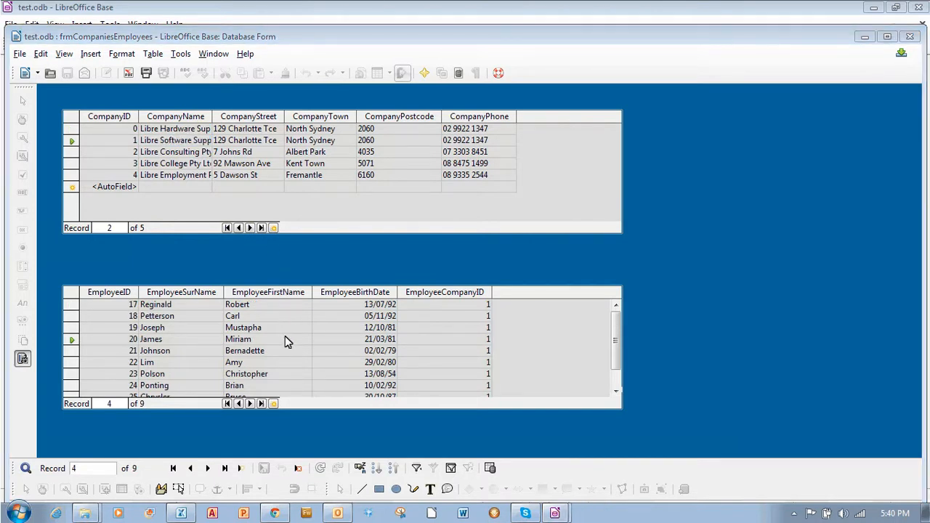